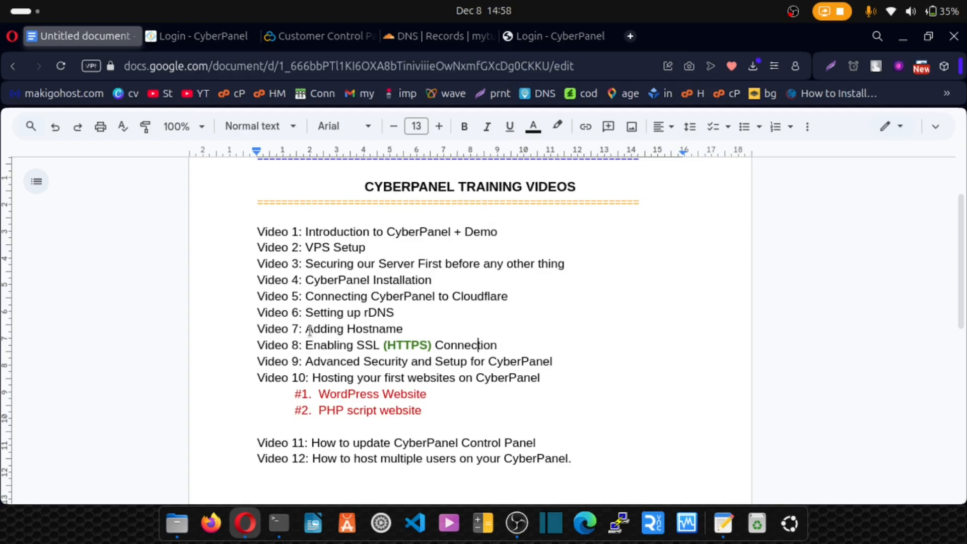
- Switch from the training document to CyberPanel and compare its two open login pages, ending on the server1.mytutorialz.xyz:8090 one
click(549, 33)
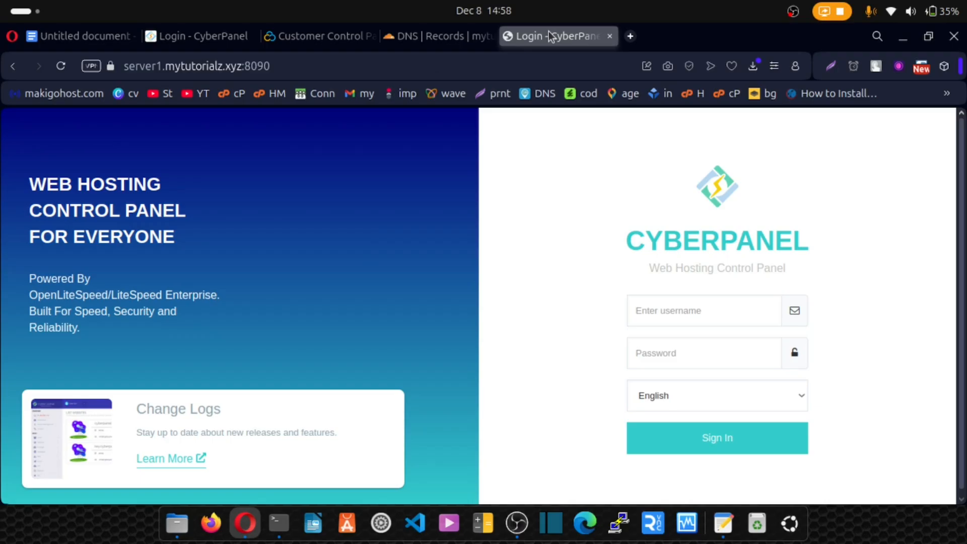
click(208, 42)
click(516, 38)
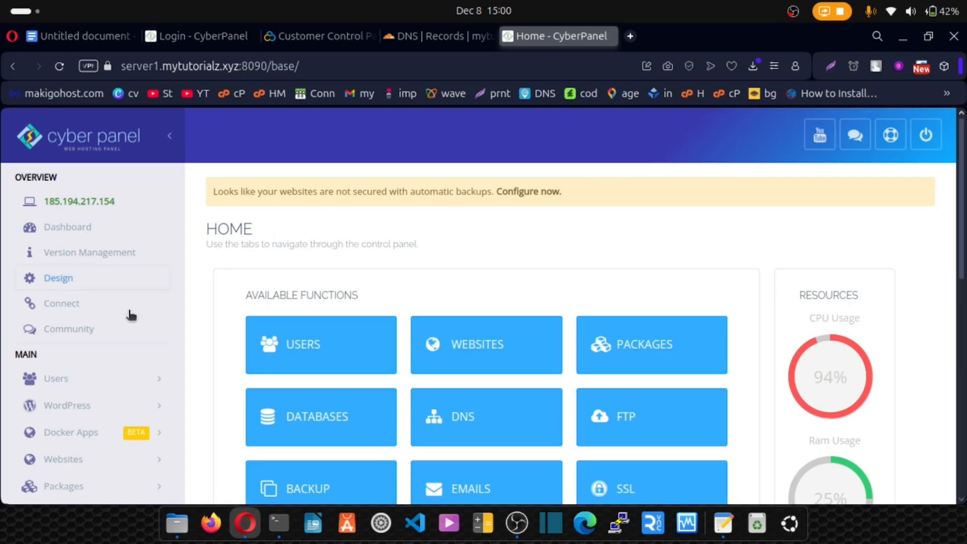
- Open the list of hosted websites and start creating a new website from it
scroll(130, 316, down, 4)
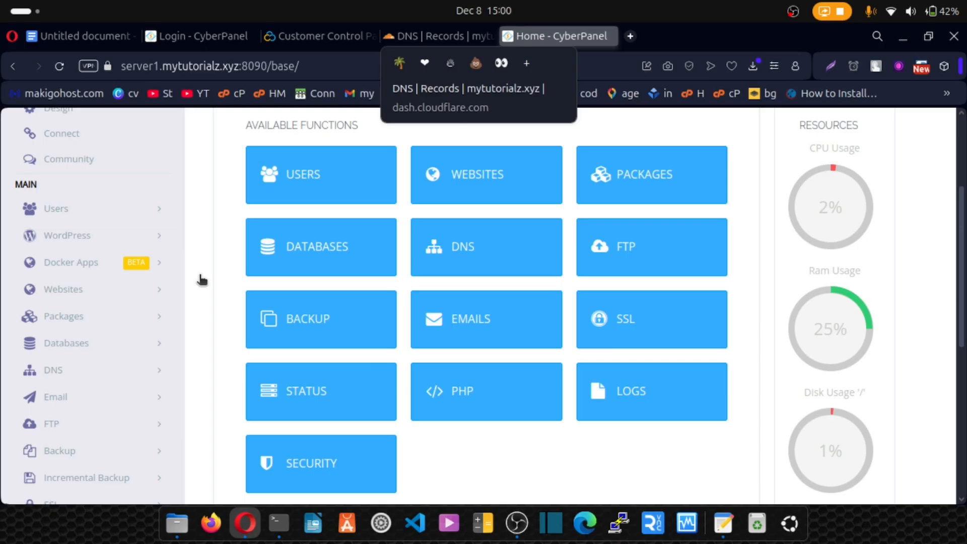
click(155, 290)
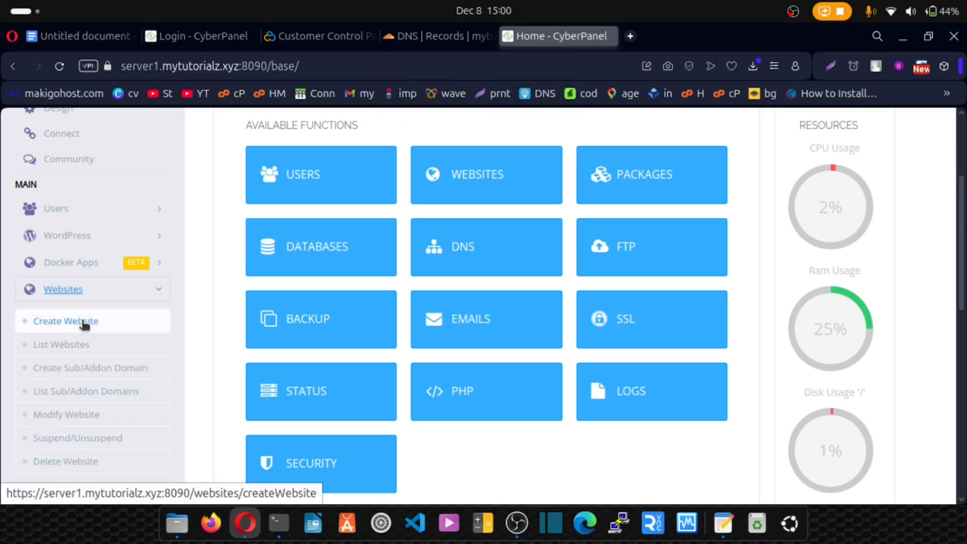
click(80, 346)
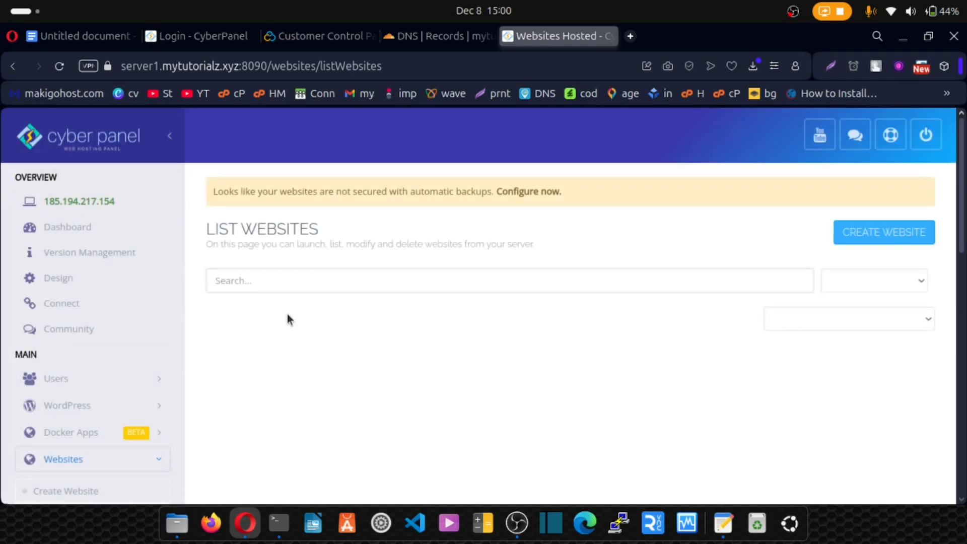
click(850, 232)
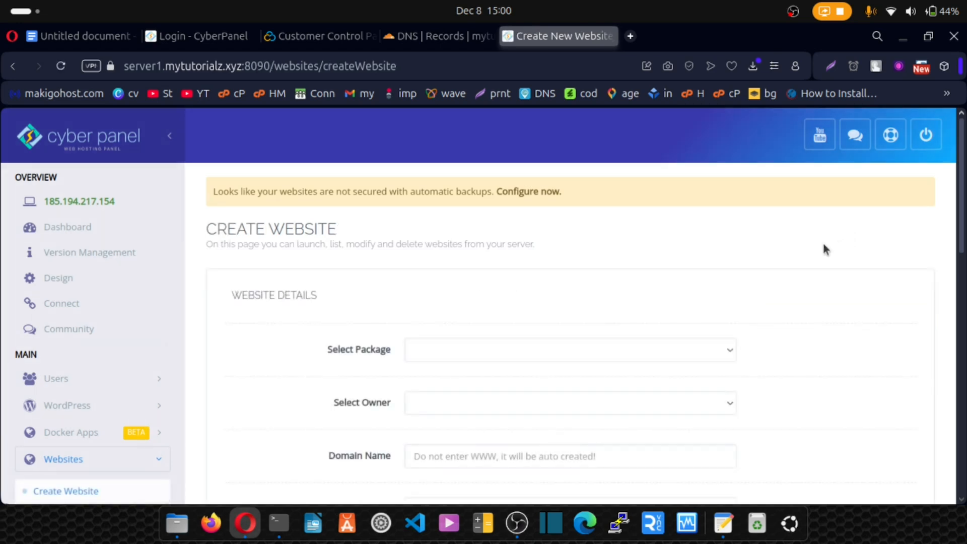
- Select the Default package and admin as the owner of the new website
click(511, 348)
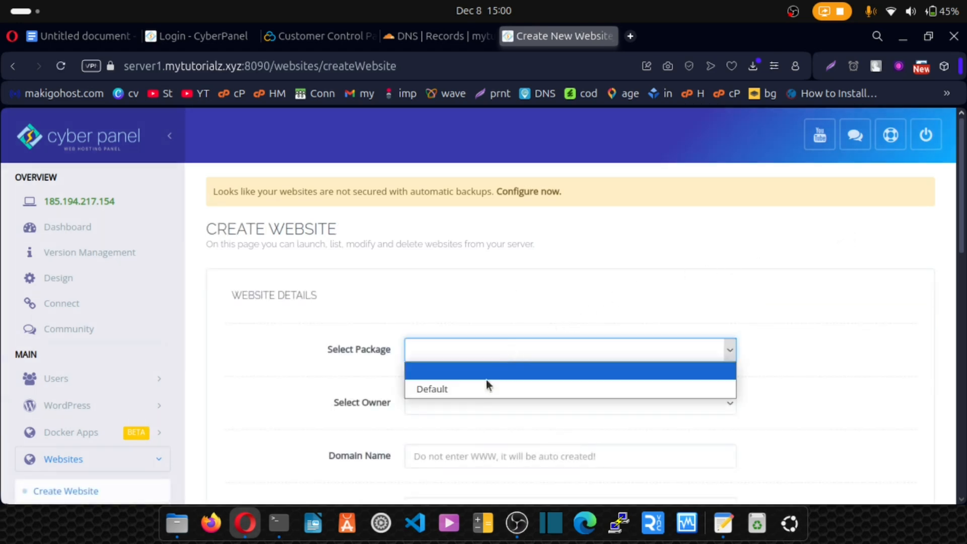
click(469, 391)
click(465, 401)
click(459, 440)
scroll(444, 426, down, 2)
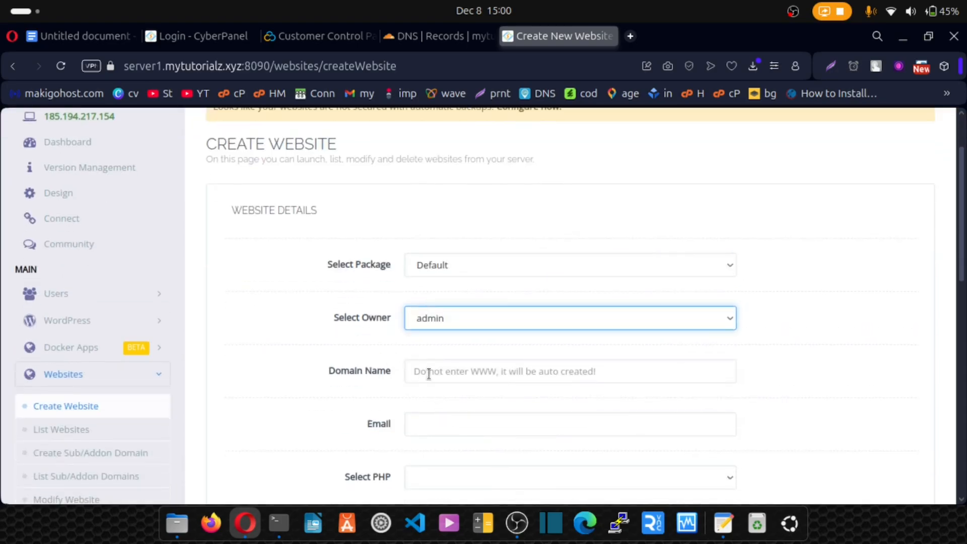
drag(243, 66, 134, 76)
right_click(158, 62)
click(194, 125)
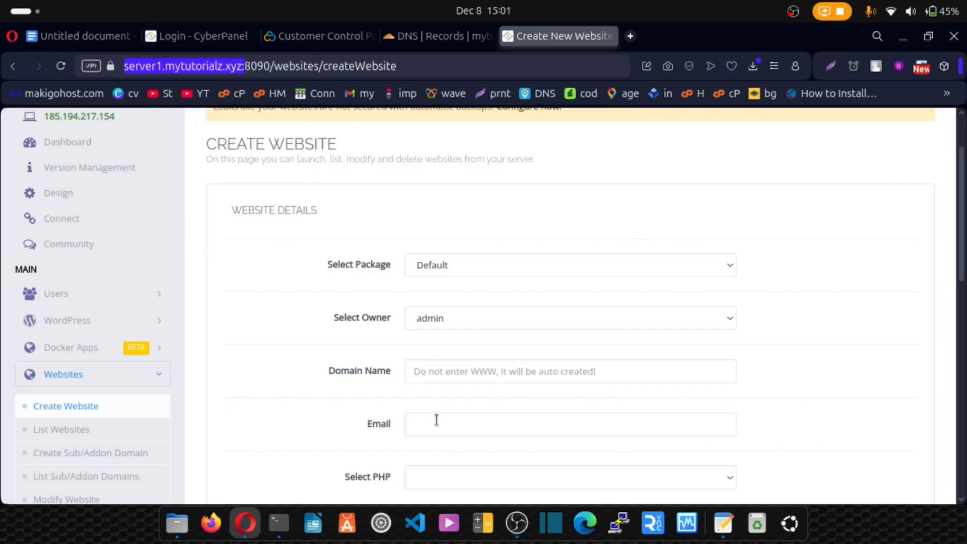
click(432, 369)
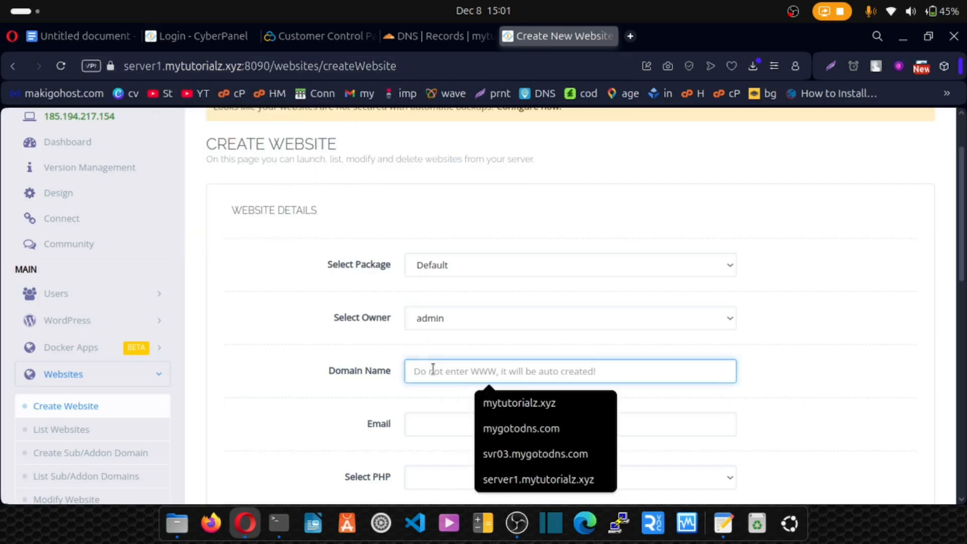
key(ctrl+v)
click(442, 372)
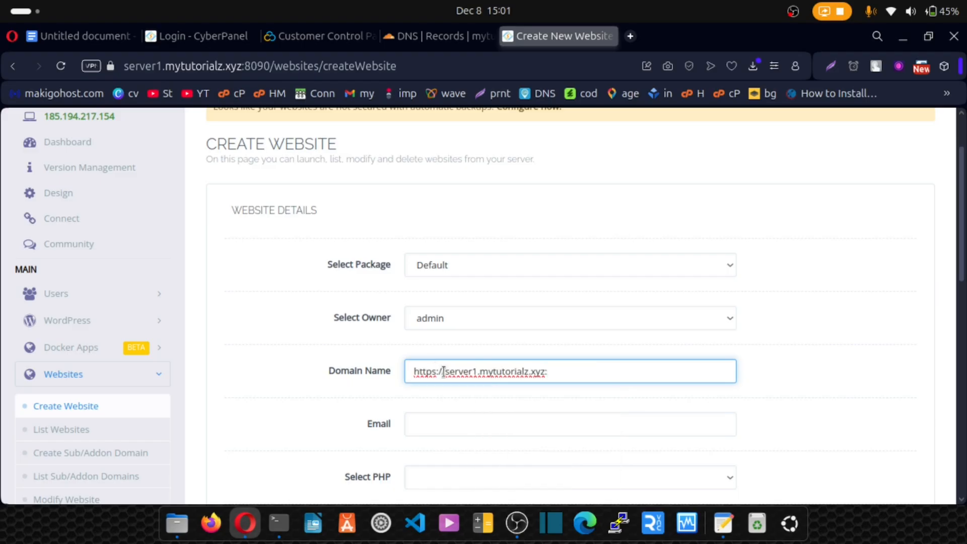
key(BackSpace)
key(BackSpace)
key(BackSpace)
key(BackSpace)
key(BackSpace)
key(BackSpace)
key(BackSpace)
key(BackSpace)
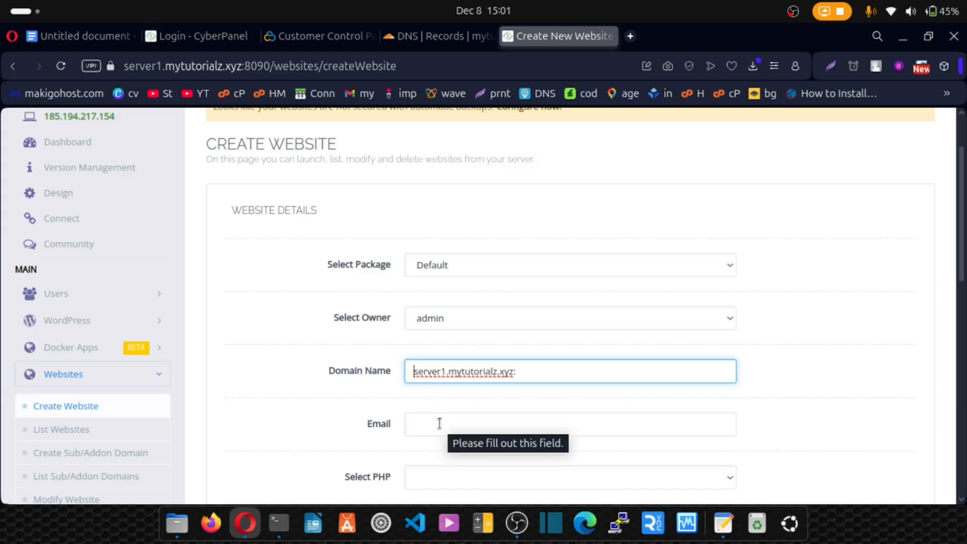
- Fill in the administrator's e-mail for the website and choose PHP 8.3, leaving the mail domain option off
scroll(365, 396, down, 3)
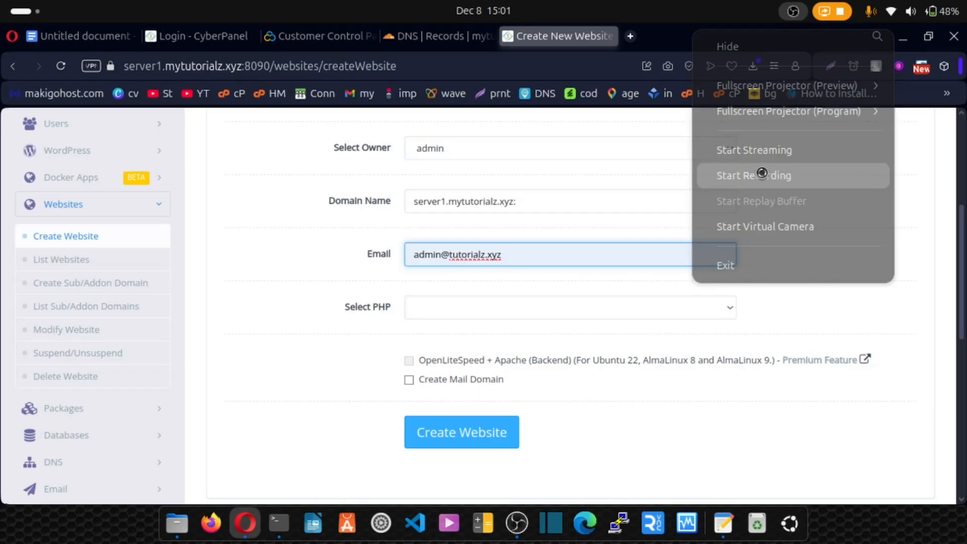
click(760, 174)
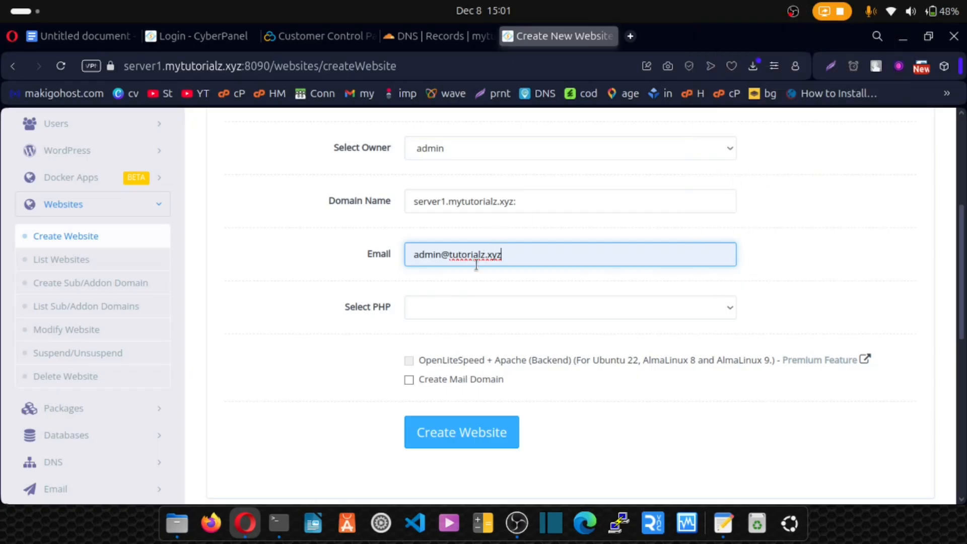
click(473, 307)
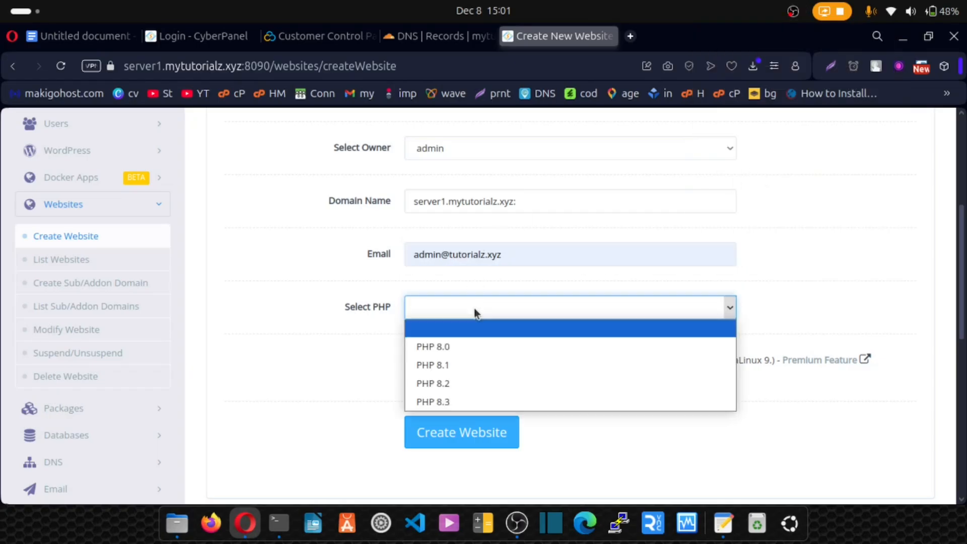
click(453, 400)
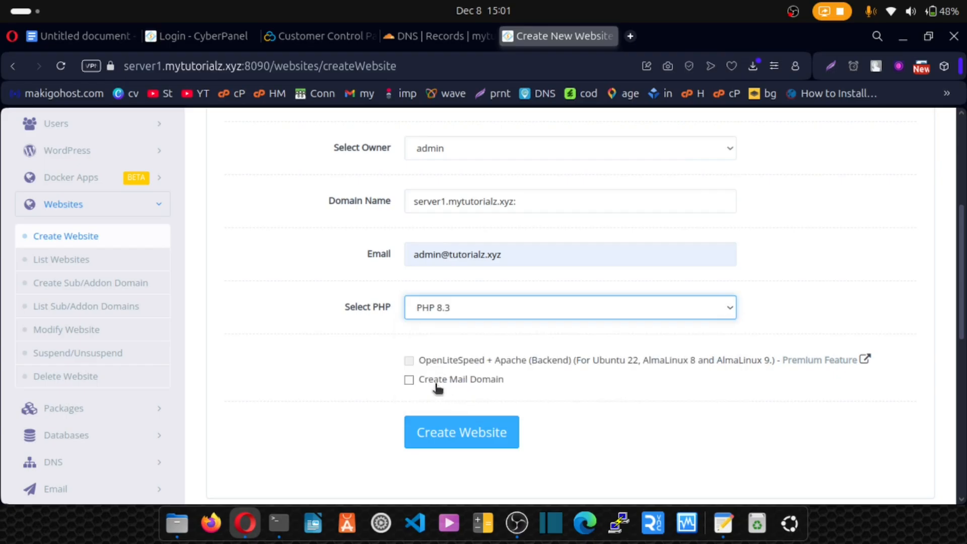
click(412, 381)
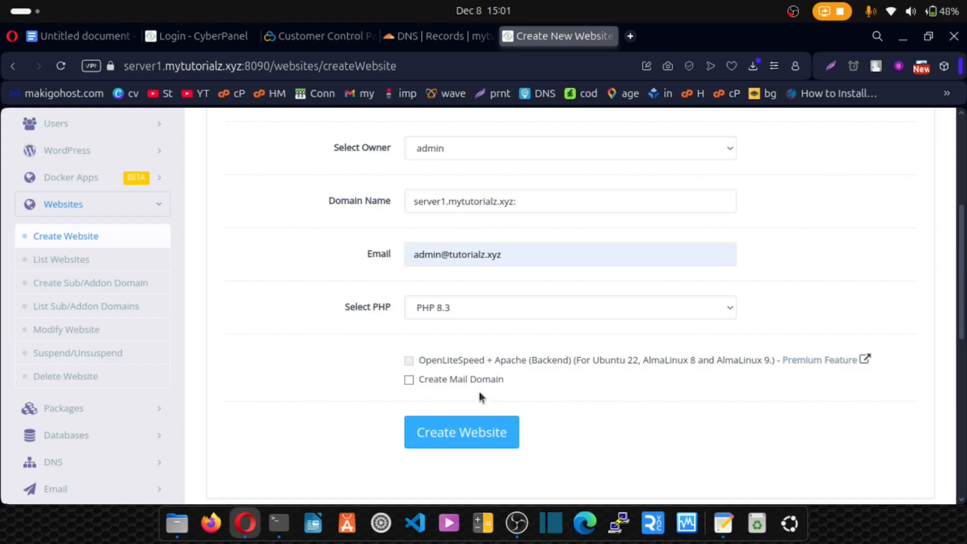
- Try to create the website with the entered details, check the response and go back to the form
click(462, 442)
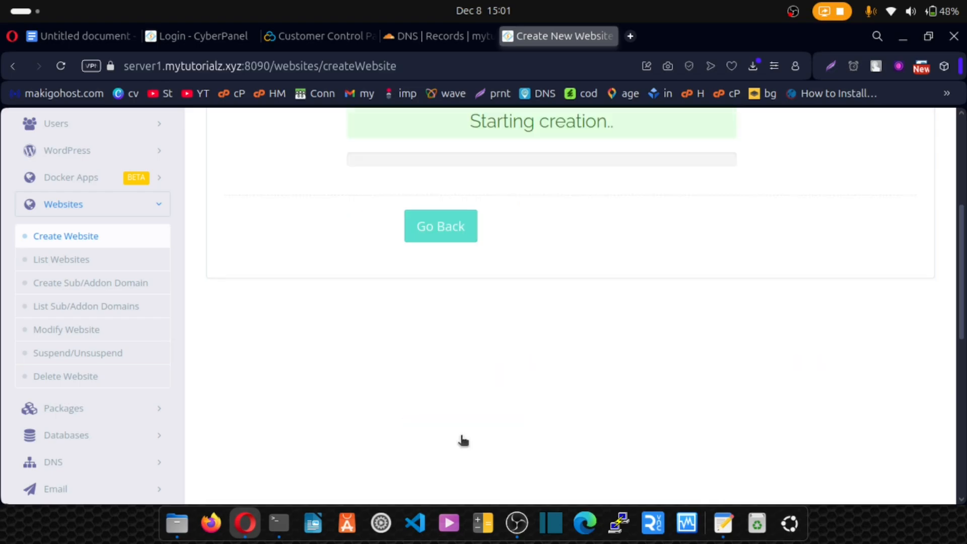
scroll(534, 291, up, 5)
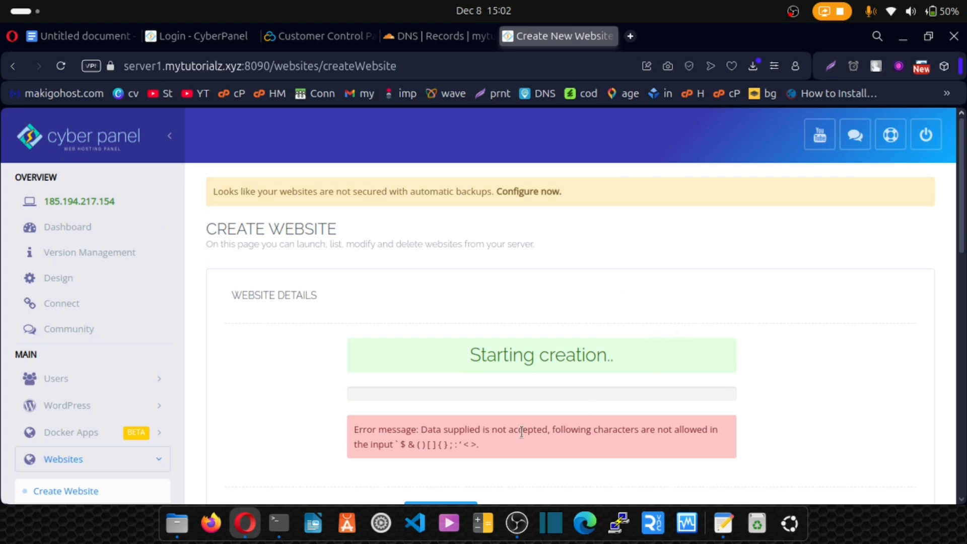
scroll(446, 436, down, 3)
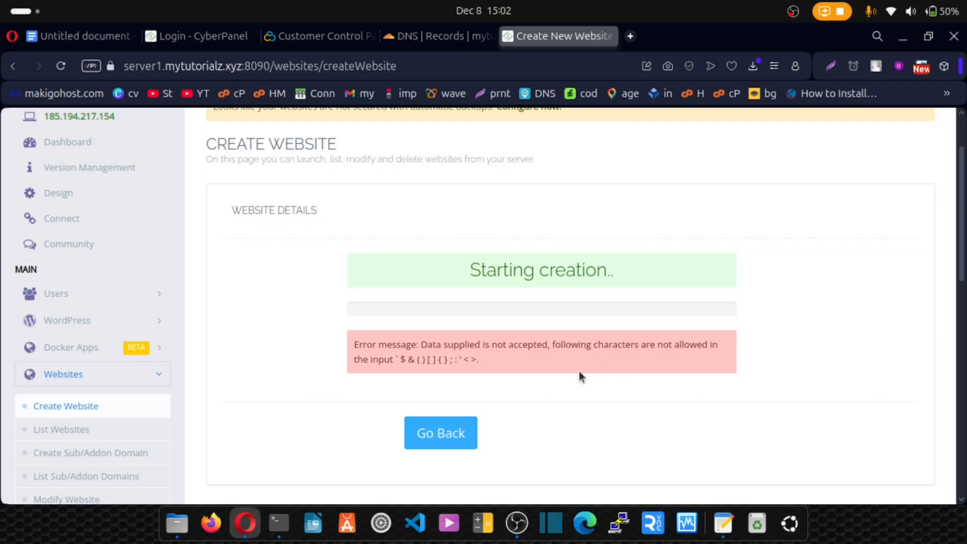
click(445, 442)
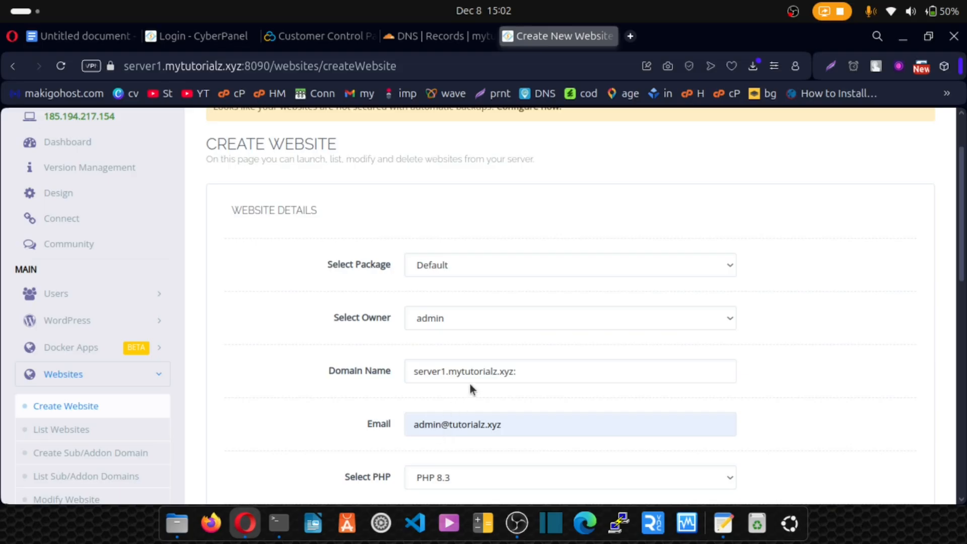
- Correct the domain name to server1.mytutorialz.xyz by removing the trailing colon, and create the website
scroll(469, 382, down, 3)
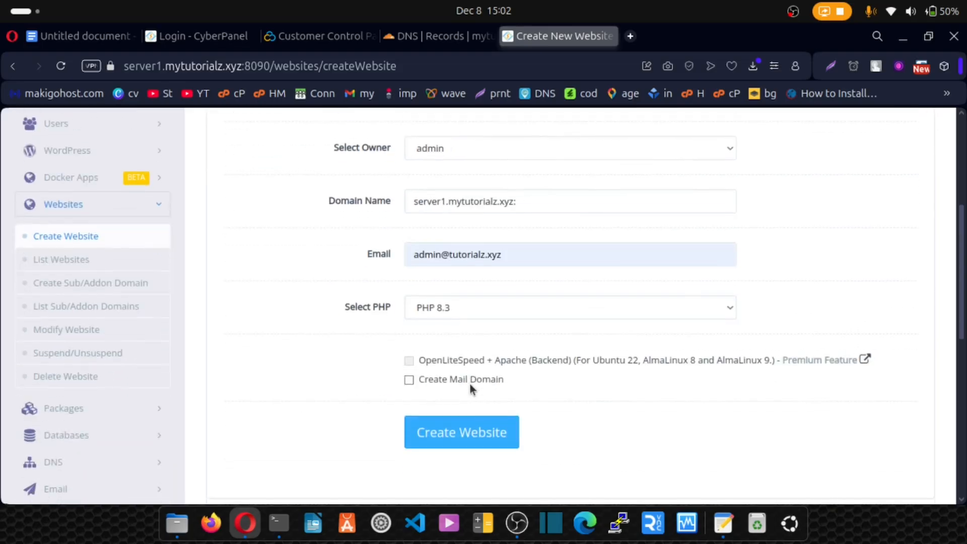
click(523, 199)
key(BackSpace)
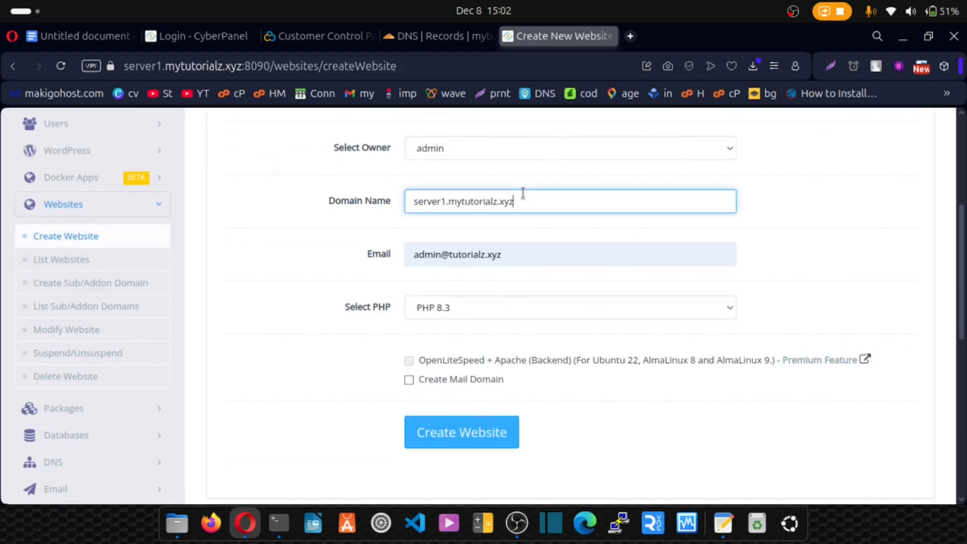
click(454, 434)
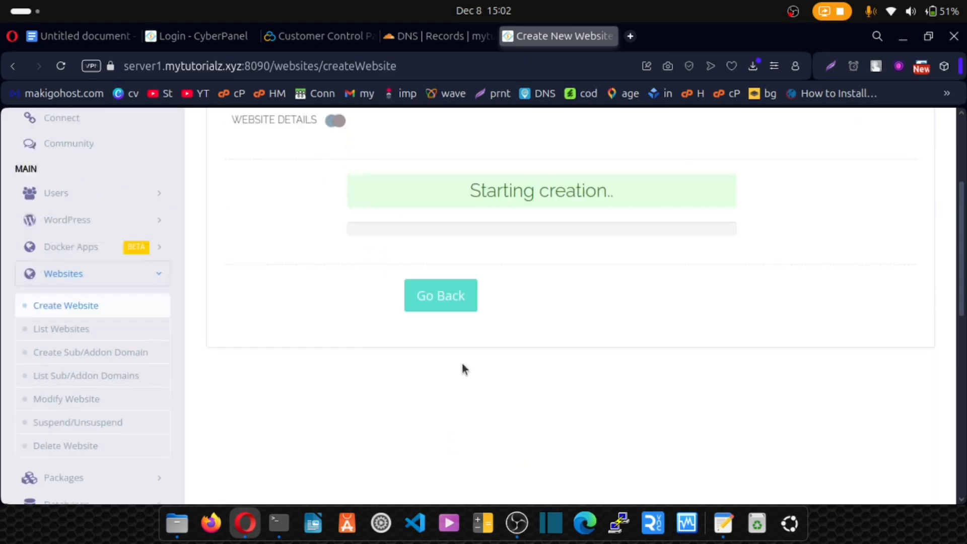
scroll(461, 369, up, 4)
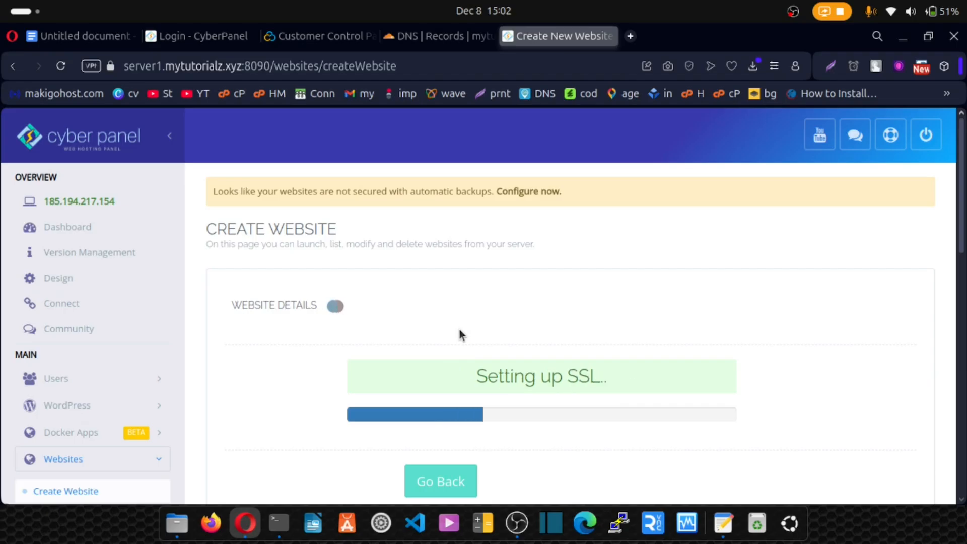
drag(575, 381, 619, 339)
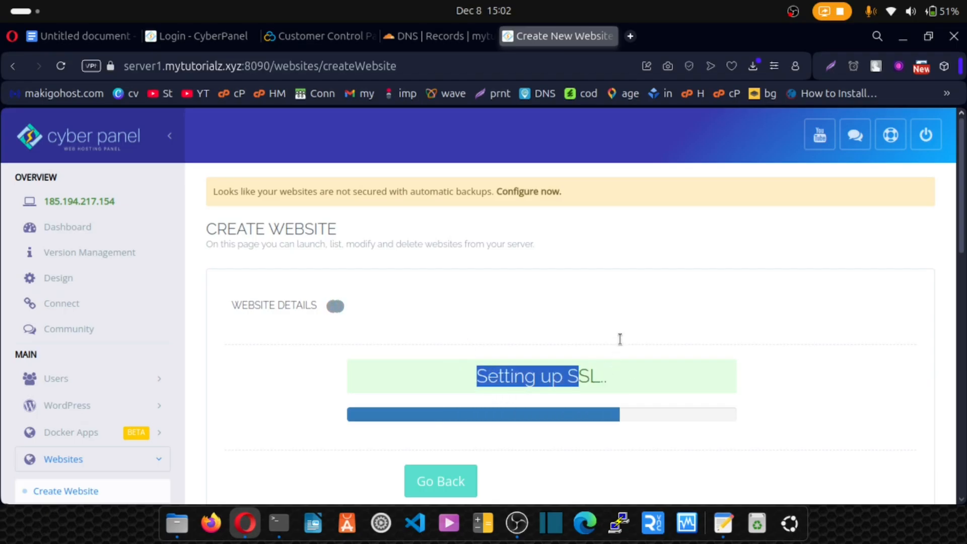
click(599, 316)
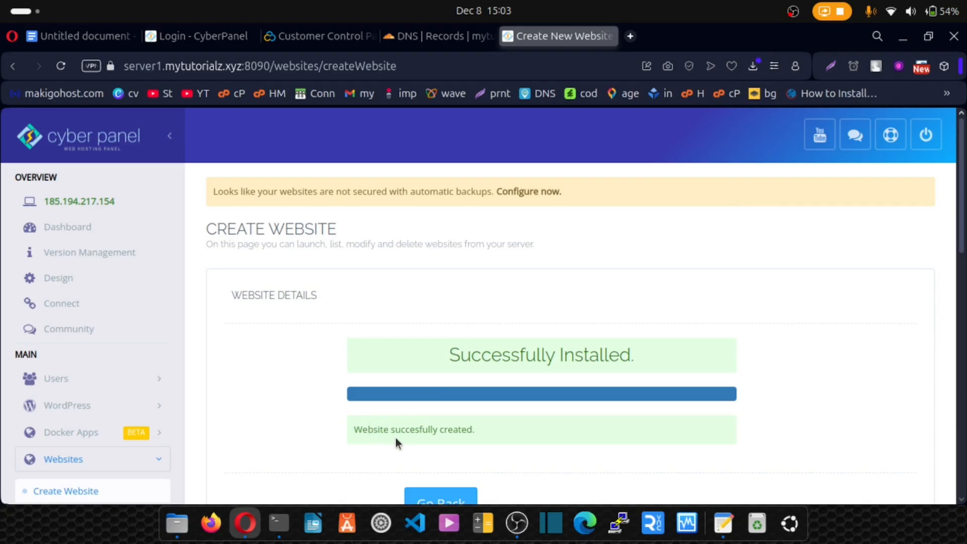
- Open the list of hosted websites and go to the management page of server1.mytutorialz.xyz
scroll(158, 350, down, 2)
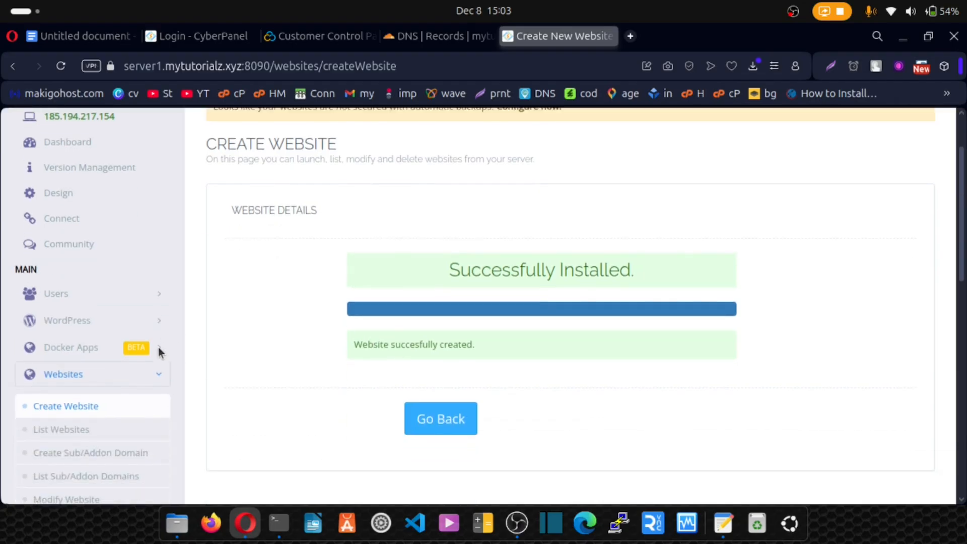
scroll(158, 347, down, 2)
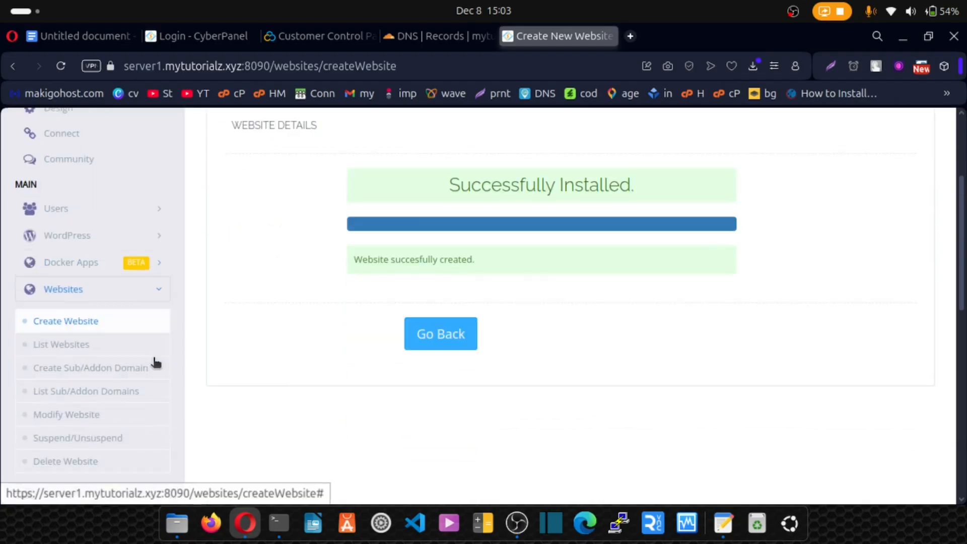
click(73, 349)
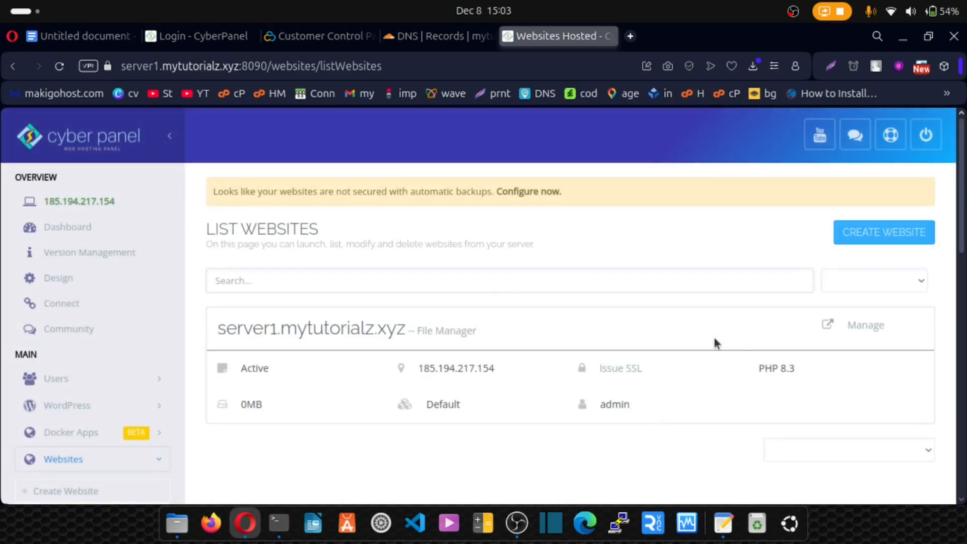
click(857, 327)
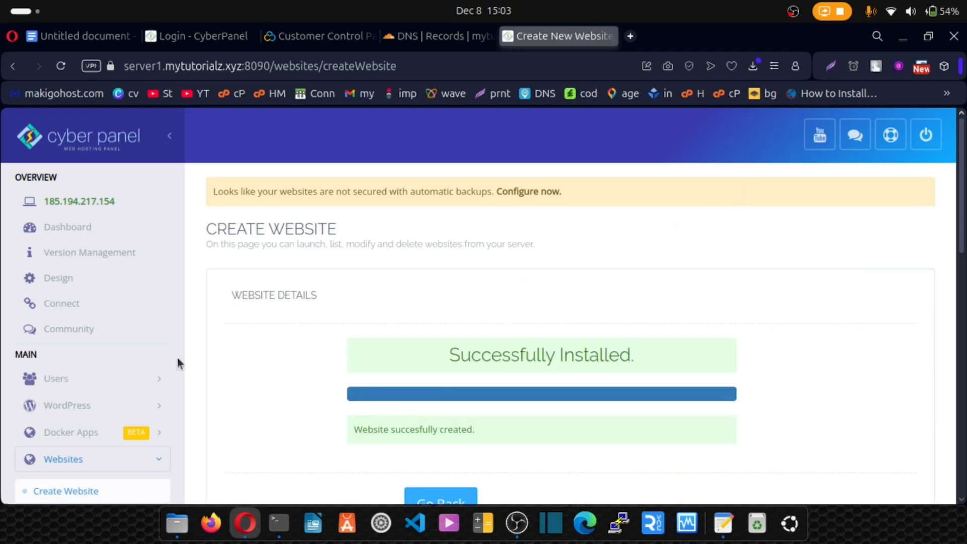
scroll(158, 346, down, 2)
scroll(153, 362, down, 2)
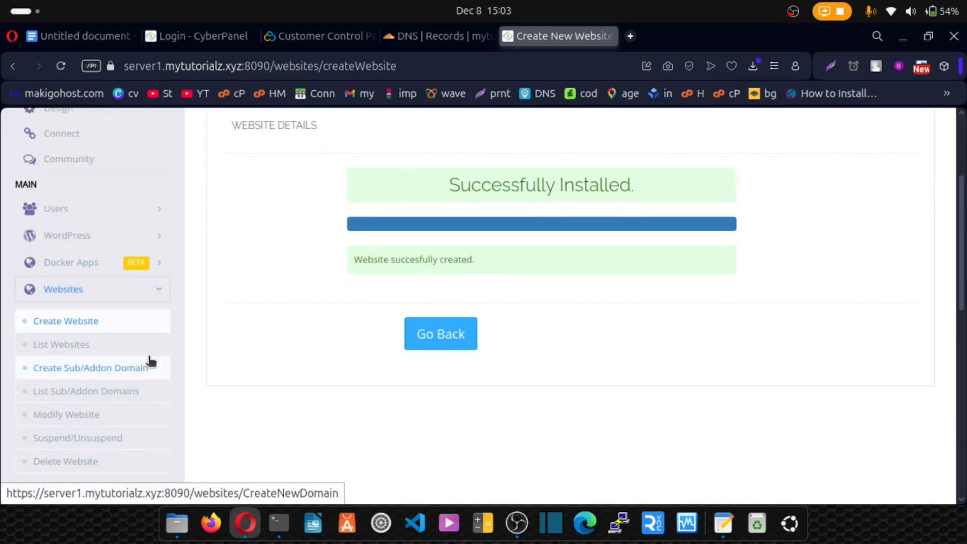
click(71, 347)
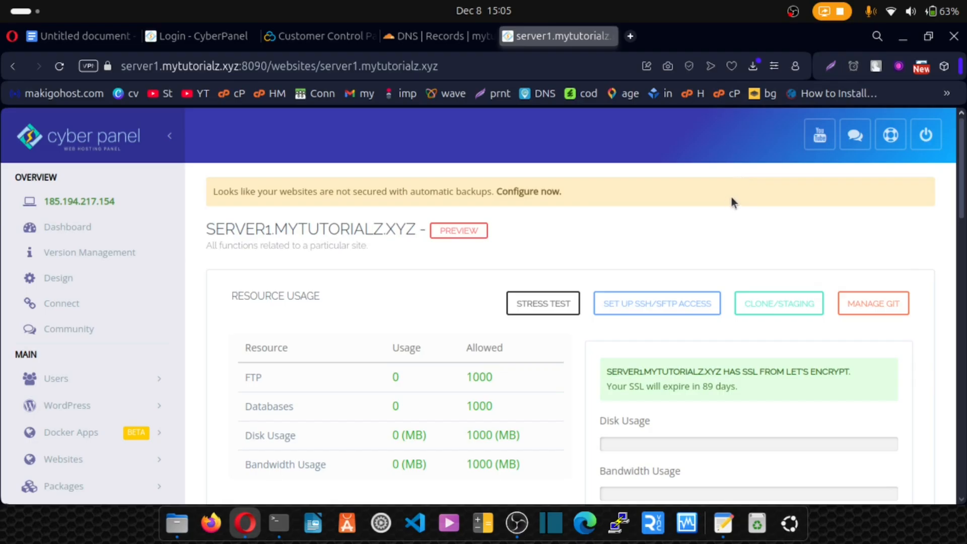
- Examine the site's SSL certificate status and look through its logs, domains and configuration options
drag(612, 381, 715, 393)
click(742, 393)
scroll(593, 360, down, 3)
scroll(590, 361, down, 10)
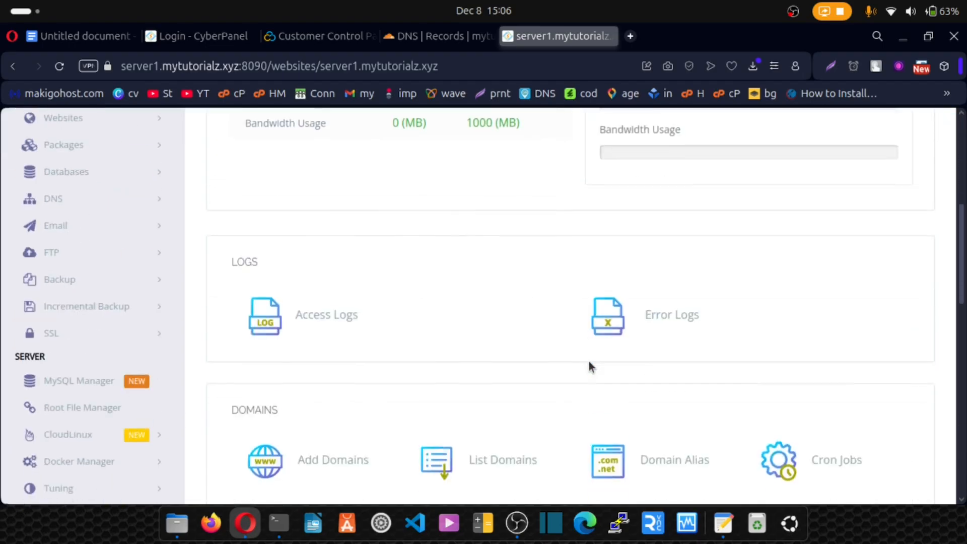
scroll(588, 361, down, 2)
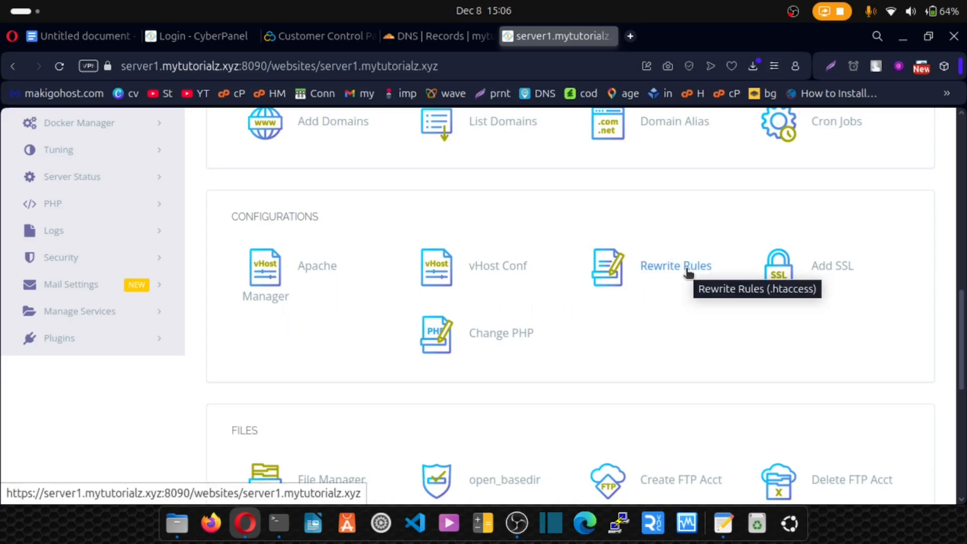
- Open the rewrite rules in the site's configurations and apply the Force HTTP -> HTTPS template
scroll(688, 272, down, 5)
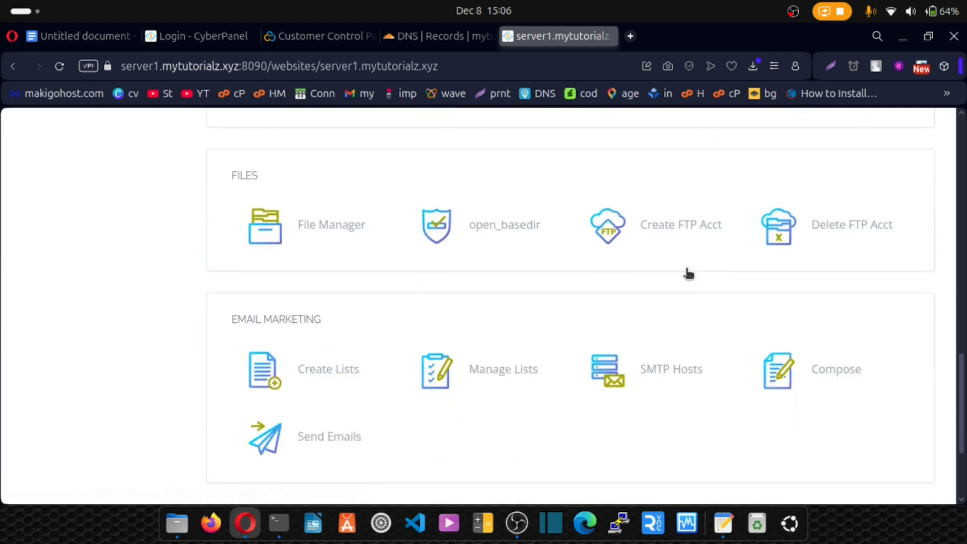
scroll(687, 274, down, 1)
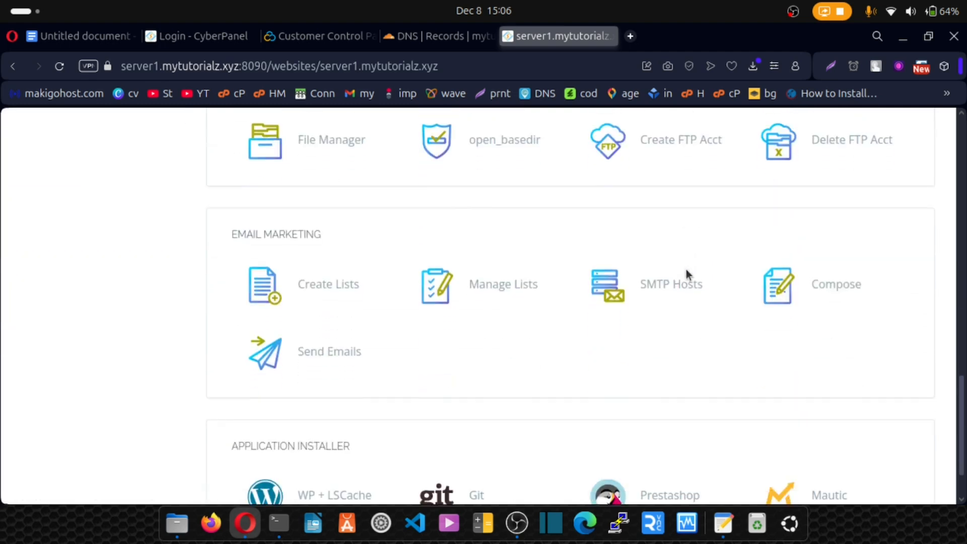
scroll(685, 272, down, 1)
scroll(685, 272, up, 5)
scroll(634, 272, up, 3)
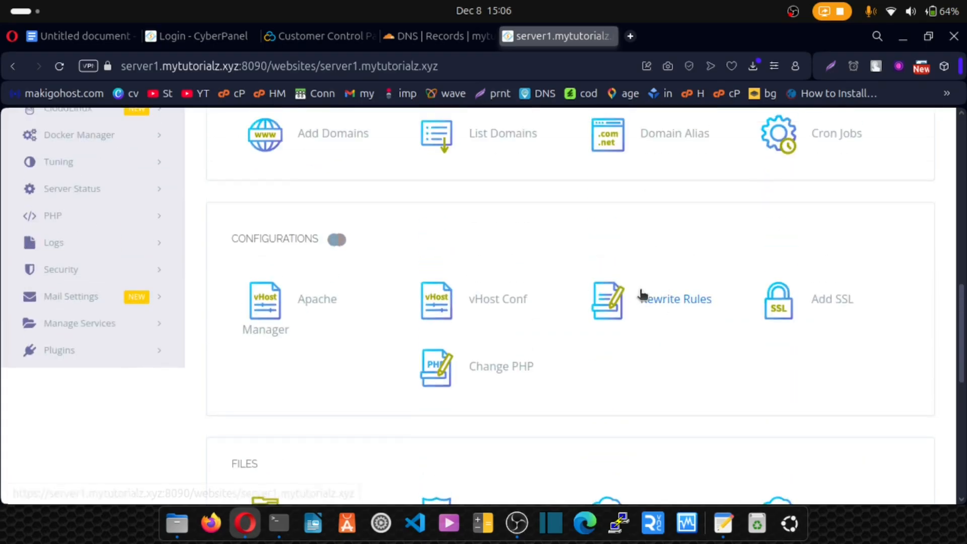
click(641, 293)
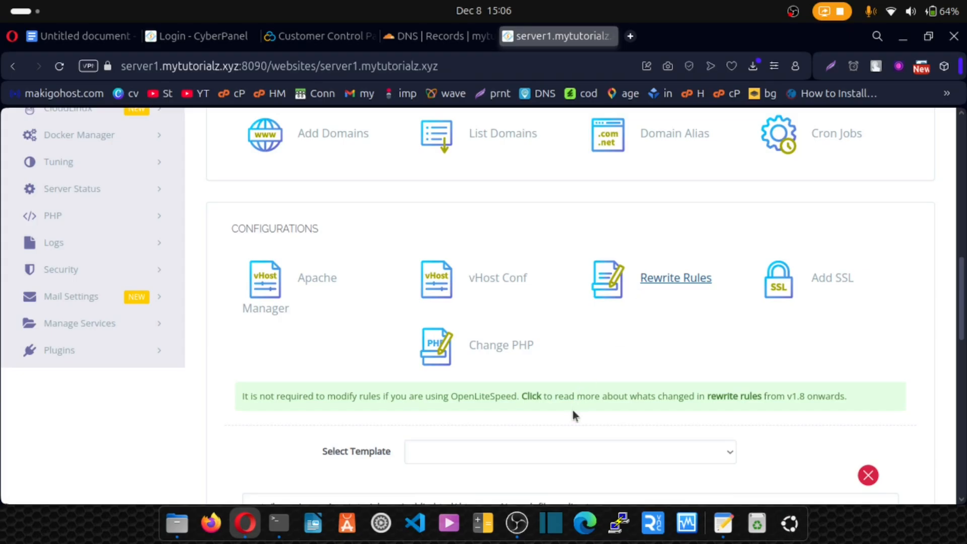
click(564, 447)
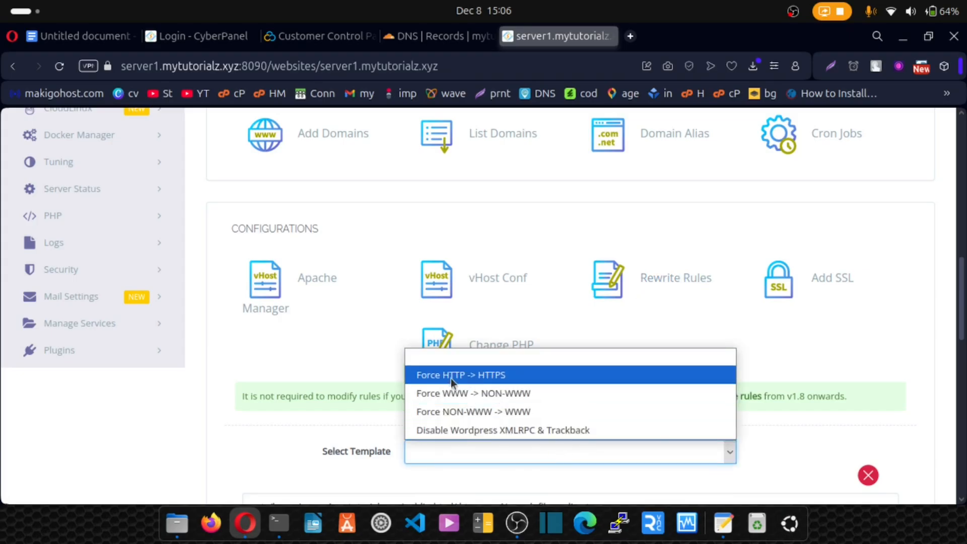
click(481, 381)
- Save the generated HTTPS rewrite rules for the site and check the response in the configurations section
scroll(518, 389, down, 3)
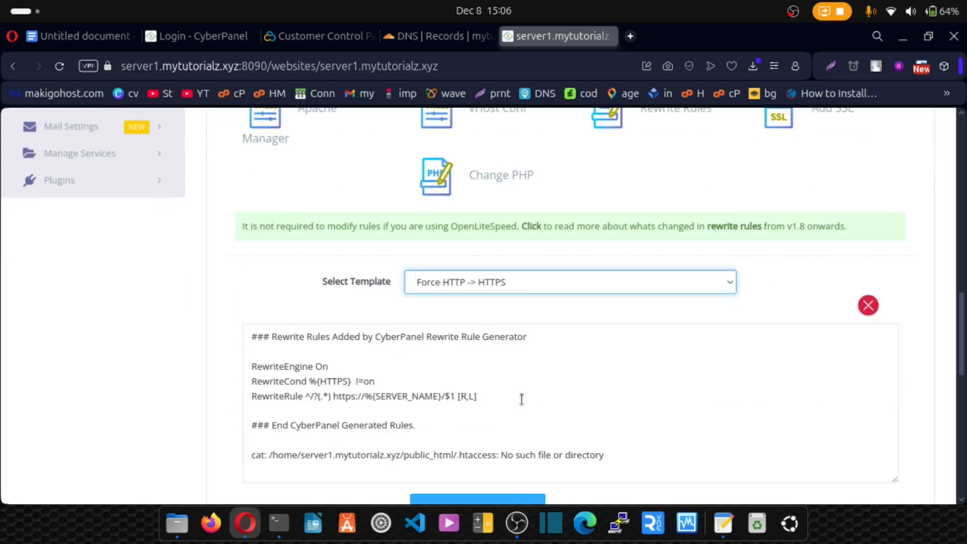
scroll(522, 399, down, 2)
click(474, 429)
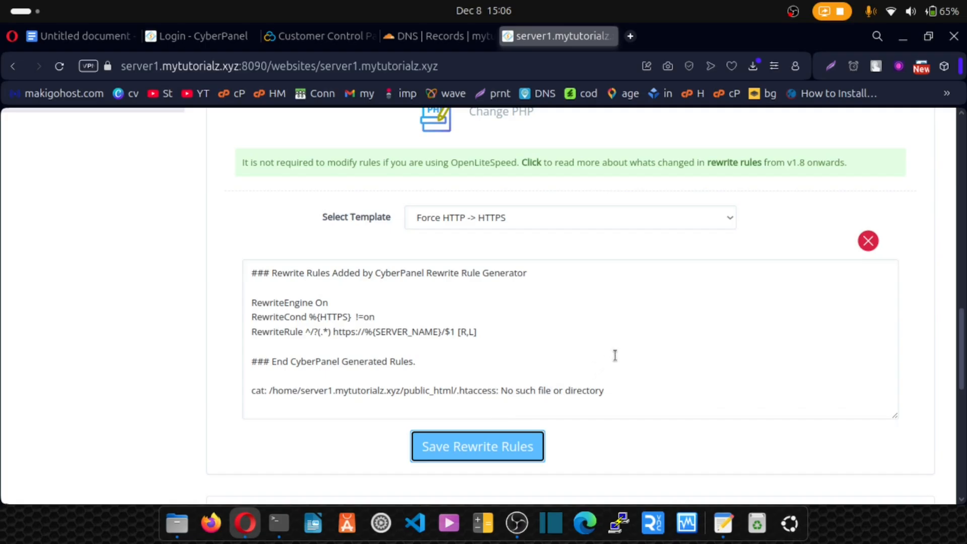
scroll(615, 355, up, 5)
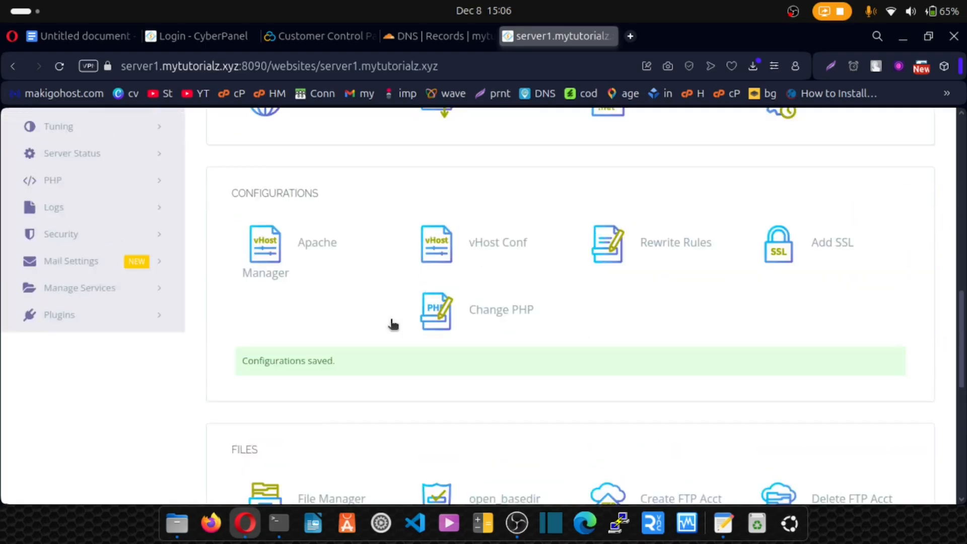
drag(253, 398, 339, 404)
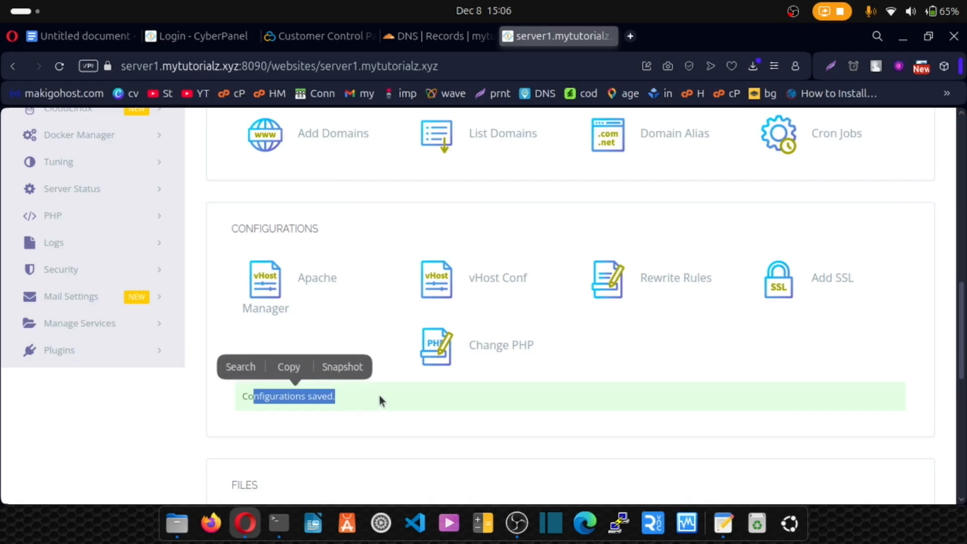
drag(396, 371, 400, 297)
click(551, 200)
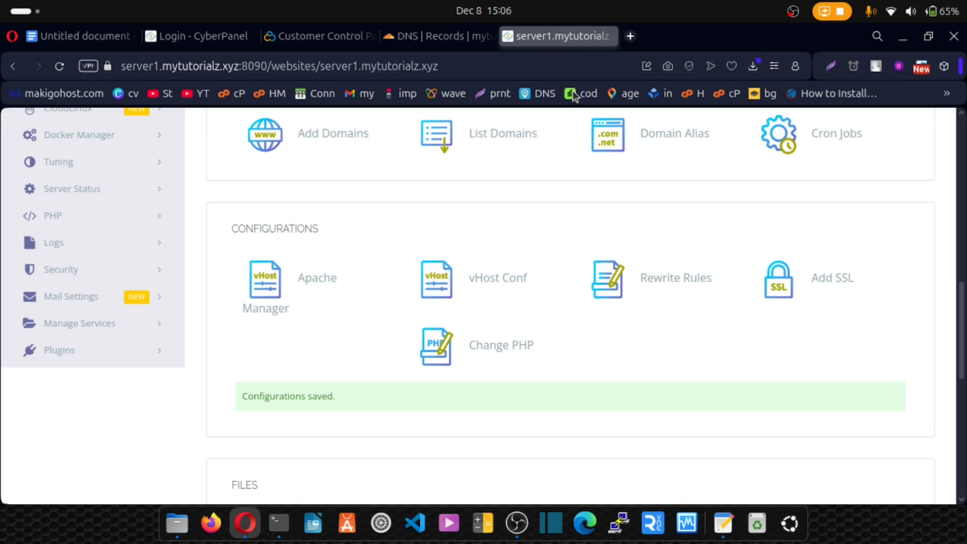
- Switch to the Google Docs training outline and place the cursor at the Video 9 title on advanced security and setup
scroll(507, 202, up, 2)
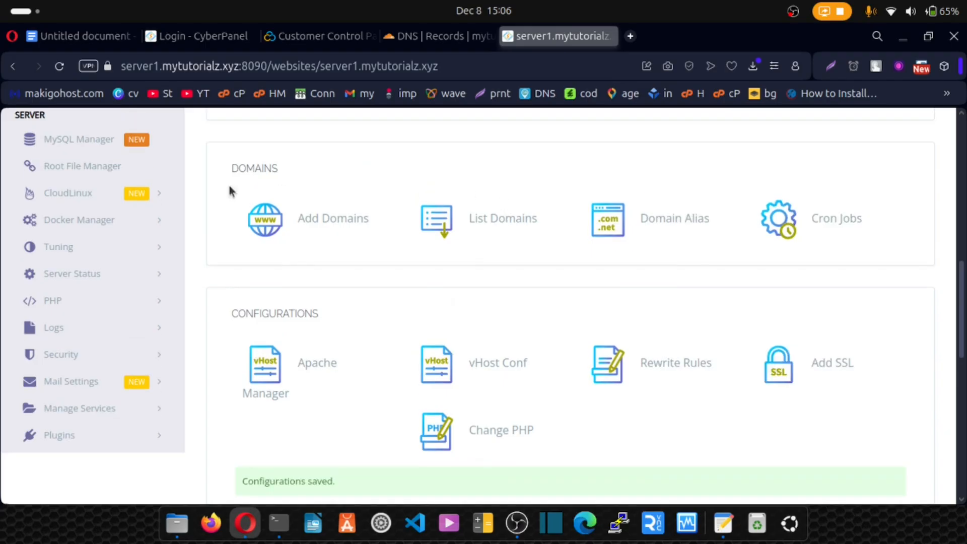
click(92, 37)
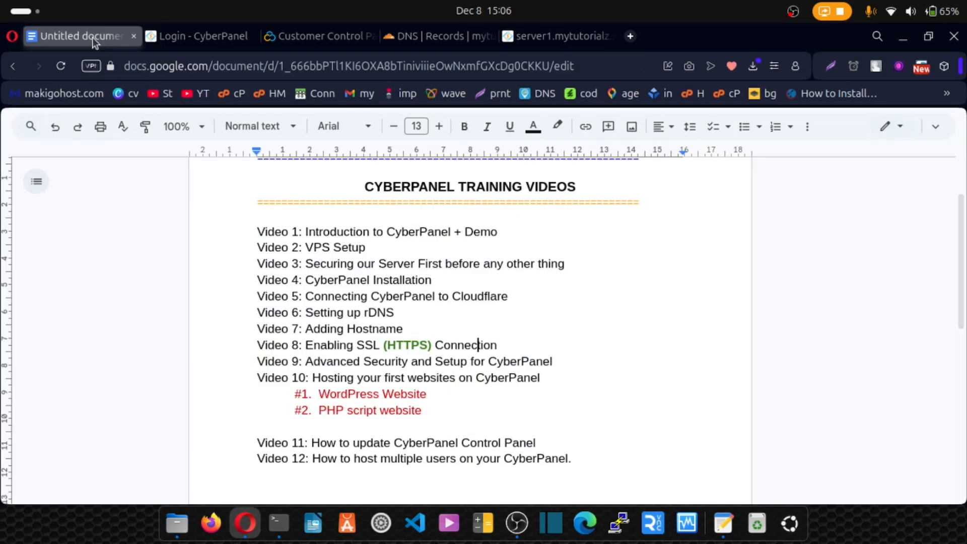
click(306, 362)
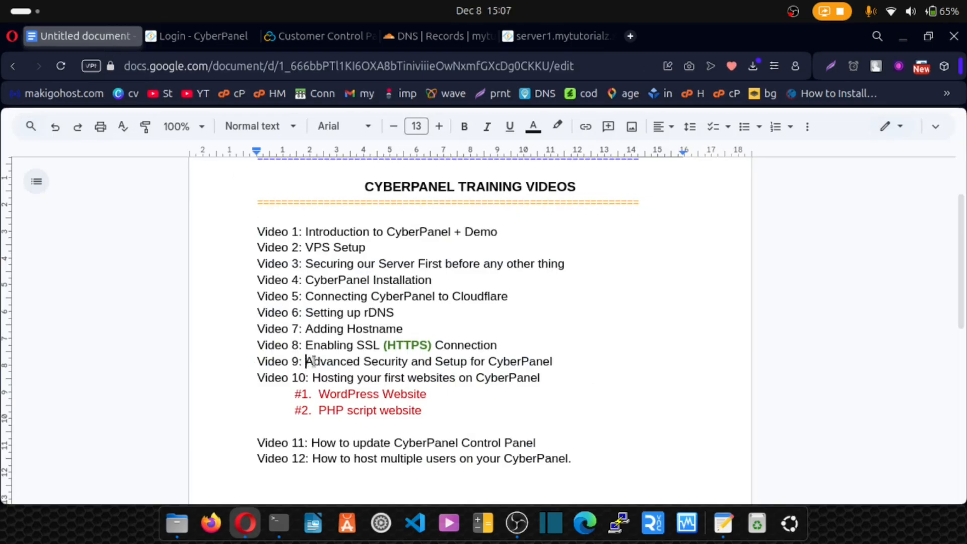